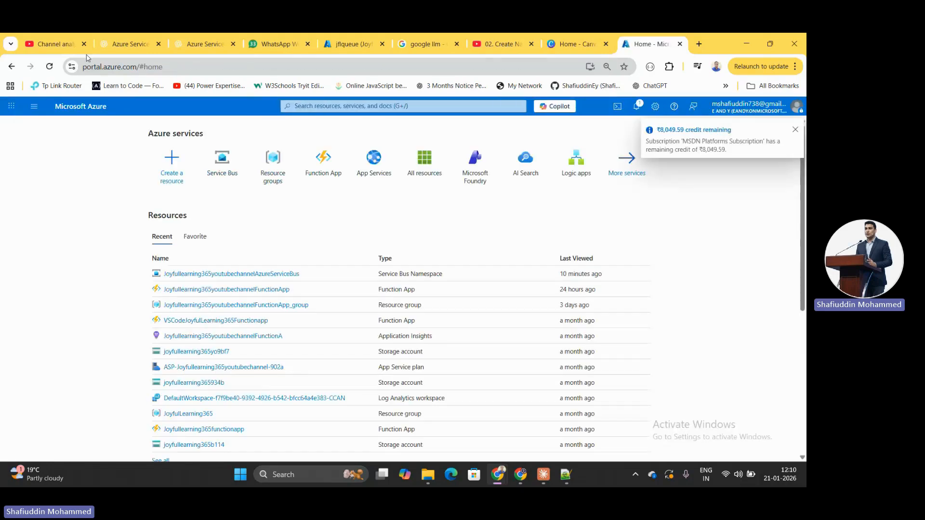
Dismiss the credit notice, open the Joyfullearning365youtubechannelAzureServiceBus namespace and scroll to its jflqueue queue
left_click(796, 130)
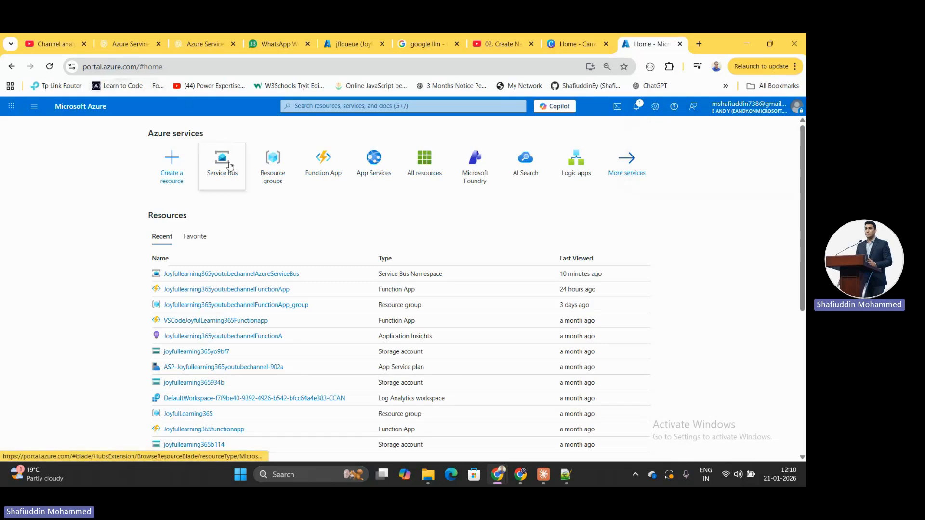
left_click(232, 167)
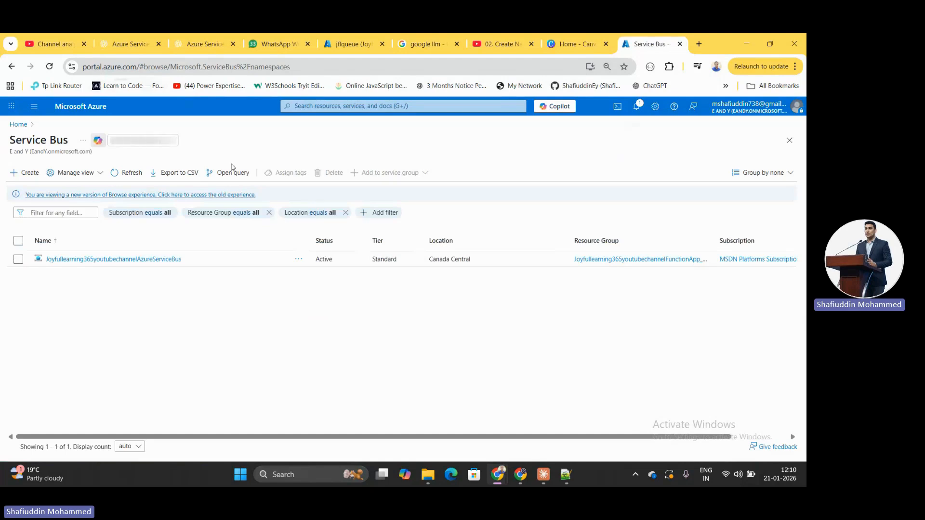
mouse_move(118, 262)
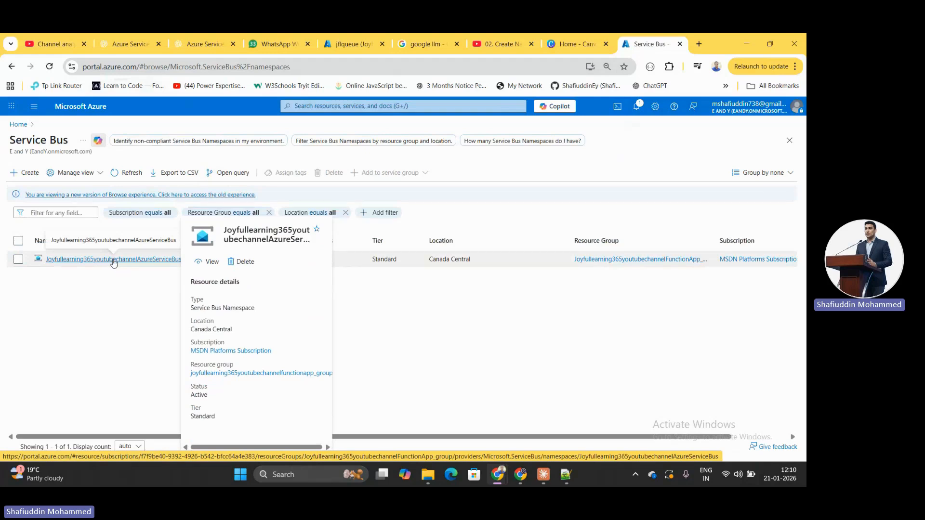
left_click(113, 260)
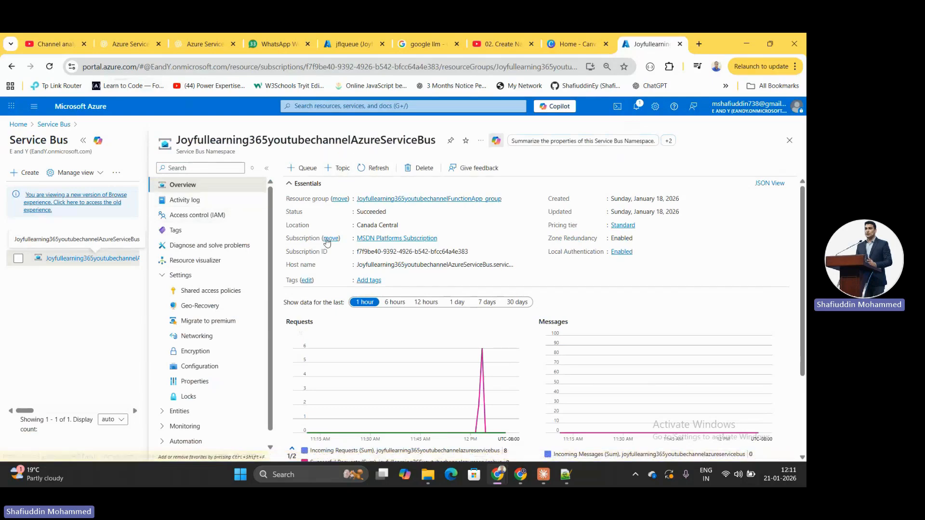
left_click_drag(806, 289, 805, 449)
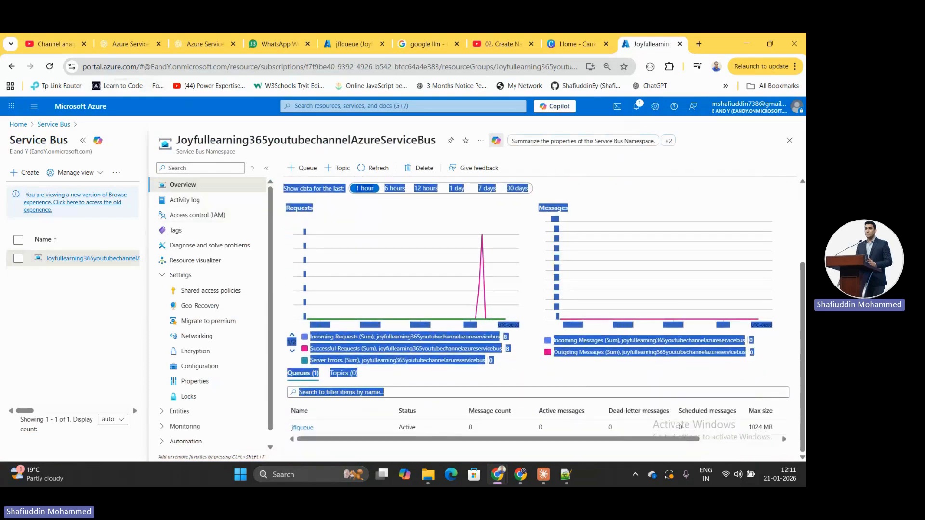
left_click(383, 384)
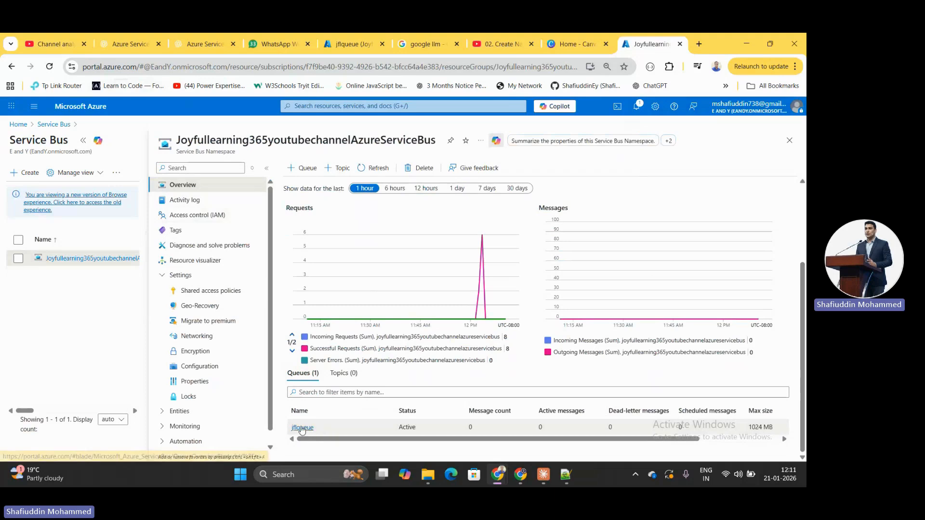
Open jflqueue and go to its Shared access policies page under Settings
left_click(303, 429)
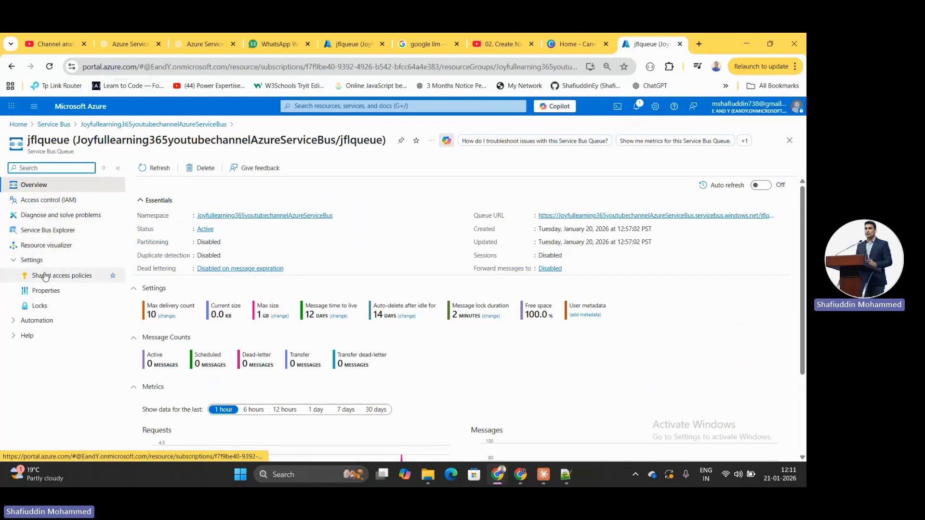
left_click(17, 262)
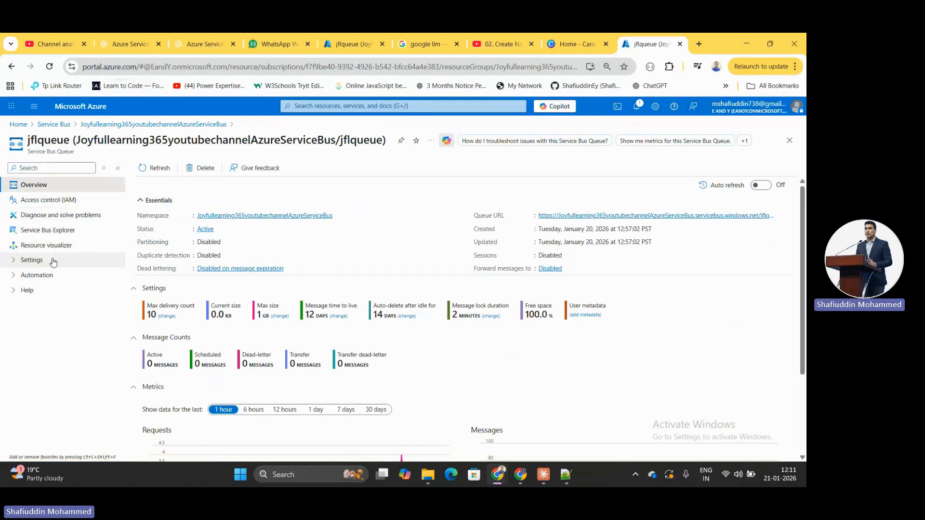
left_click(15, 268)
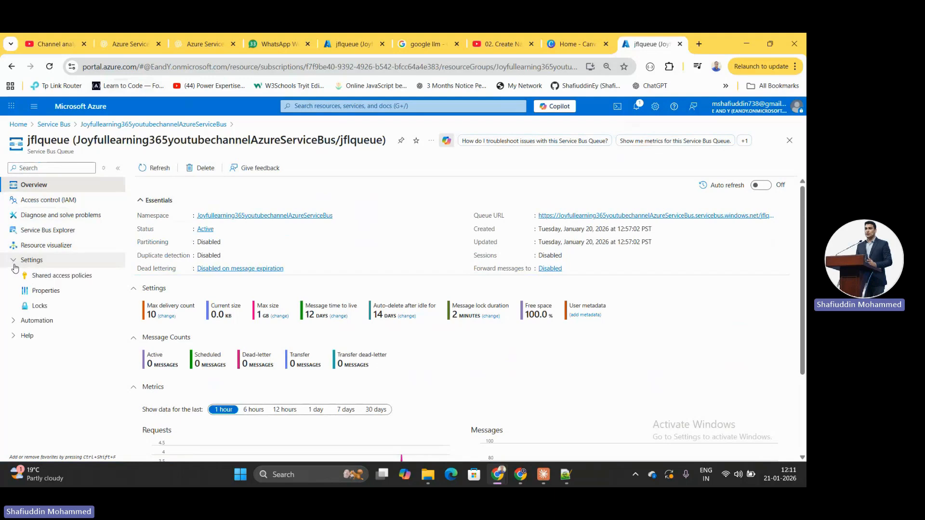
left_click(38, 276)
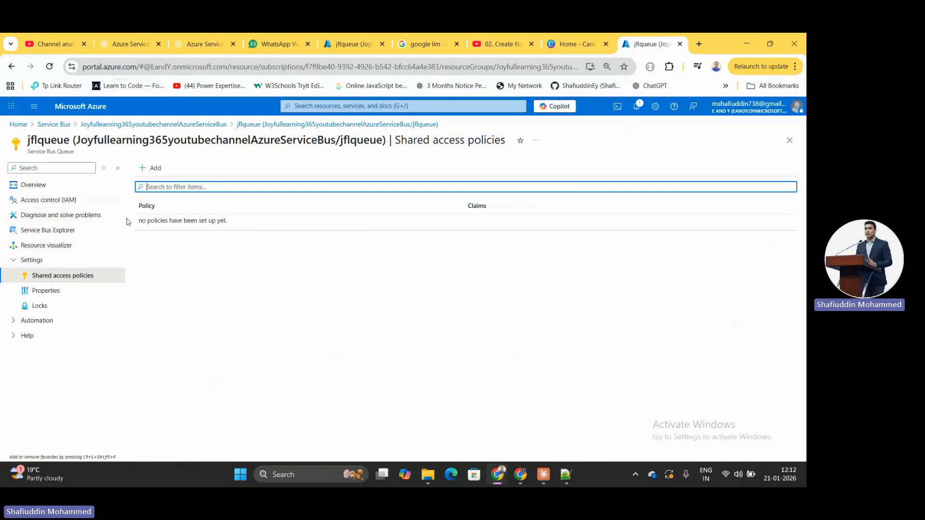
Start a new SAS policy on jflqueue named 'JFLQueueConnectionString'
left_click(160, 177)
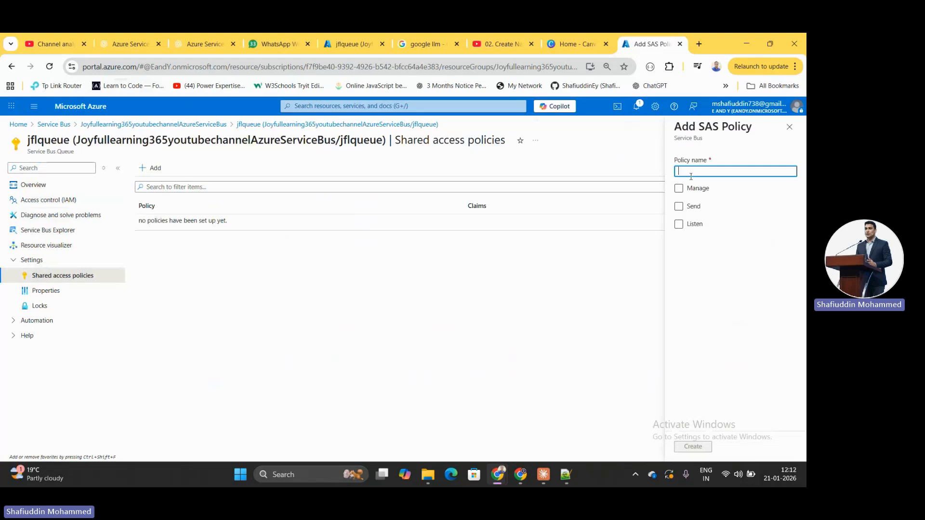
key("Caps_Lock")
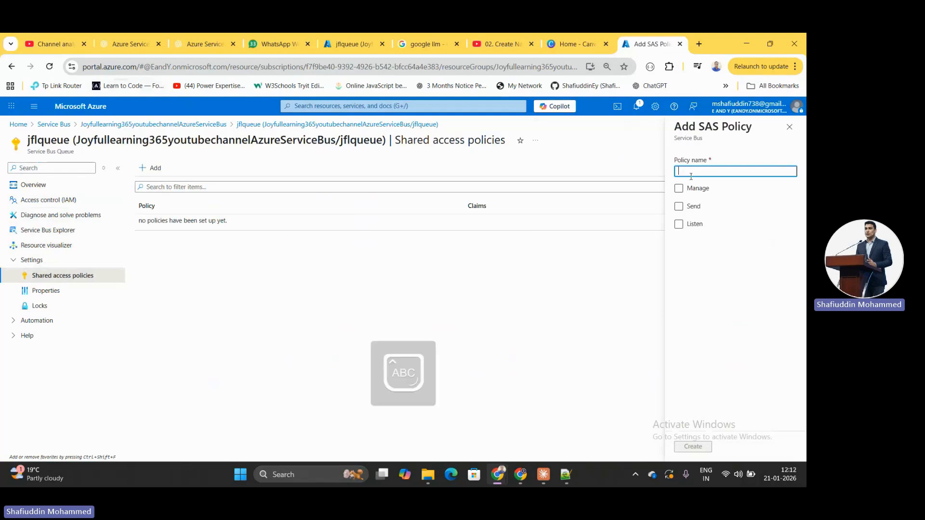
type("JFLQ")
key("Caps_Lock")
type("ueue")
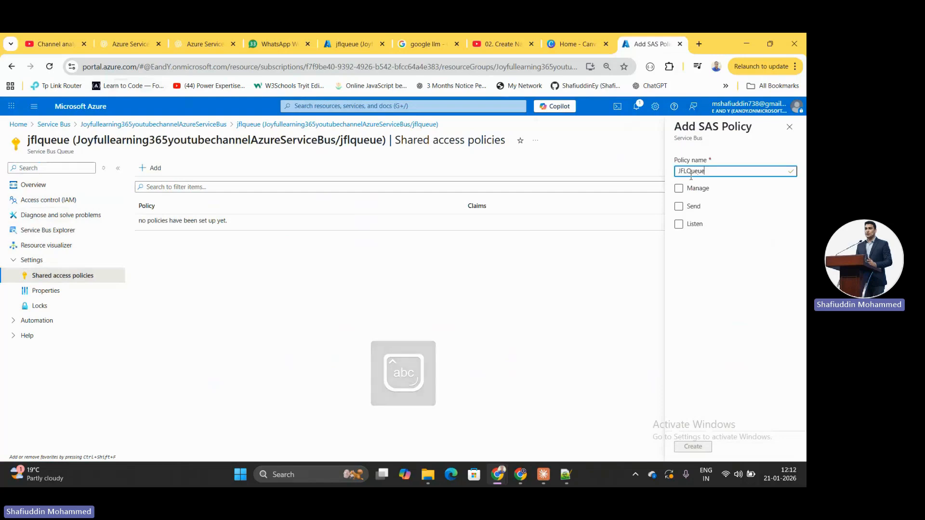
type("Connection")
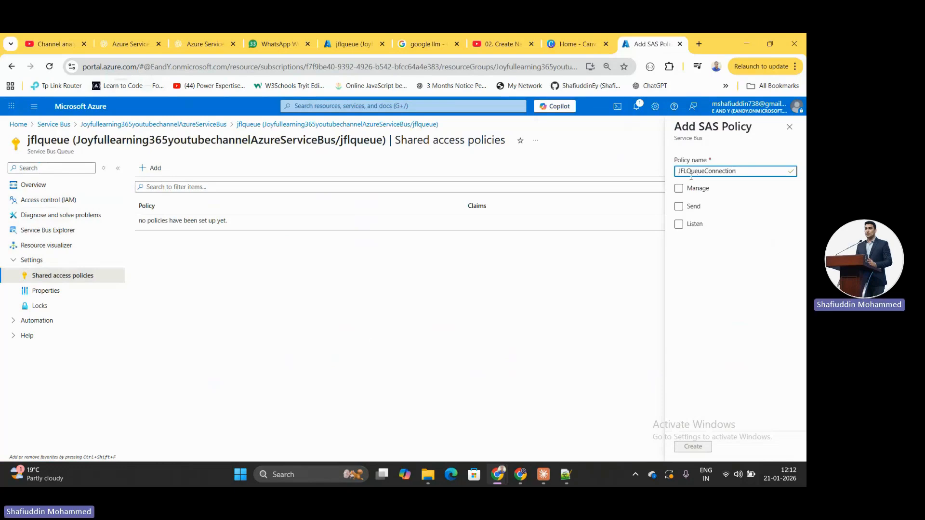
key("Caps_Lock")
type("Strin")
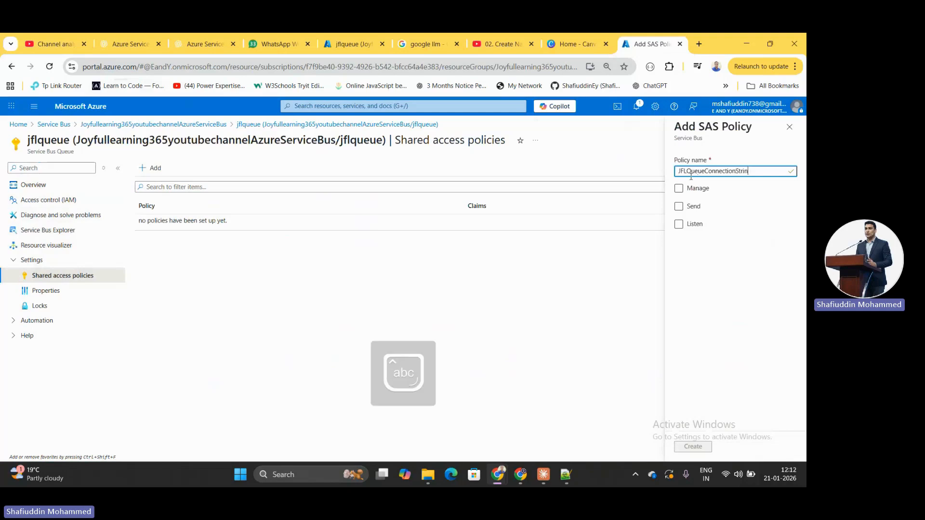
type("g")
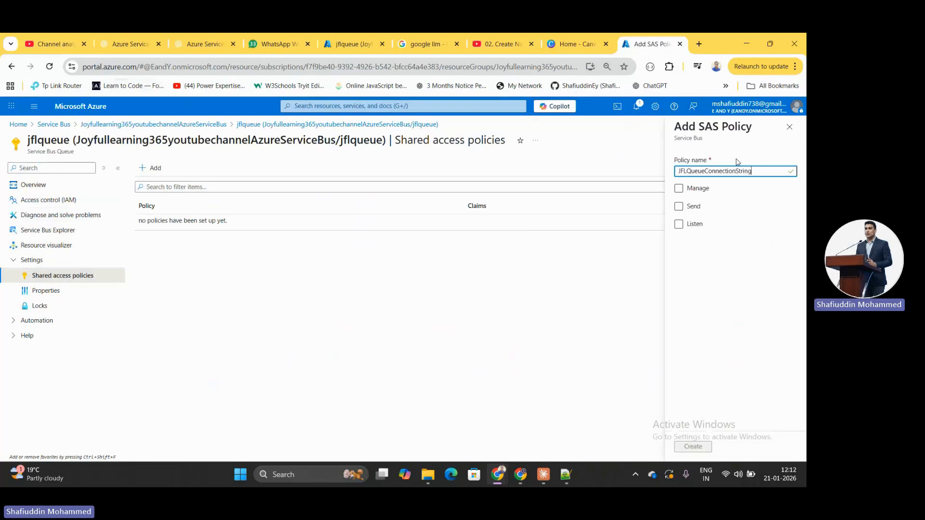
Try the Send and Listen claims, then grant Manage (includes Send and Listen) and create the policy
left_click(716, 192)
left_click(709, 193)
left_click(679, 209)
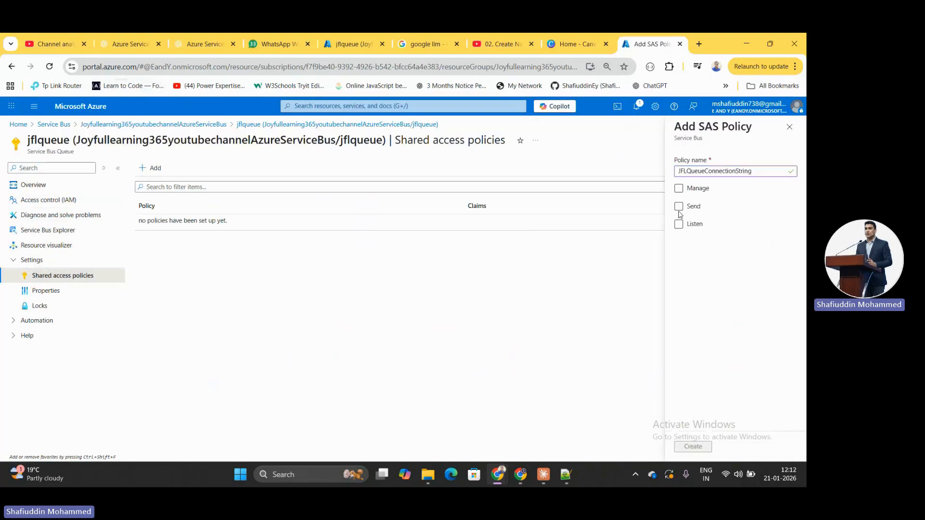
left_click(679, 207)
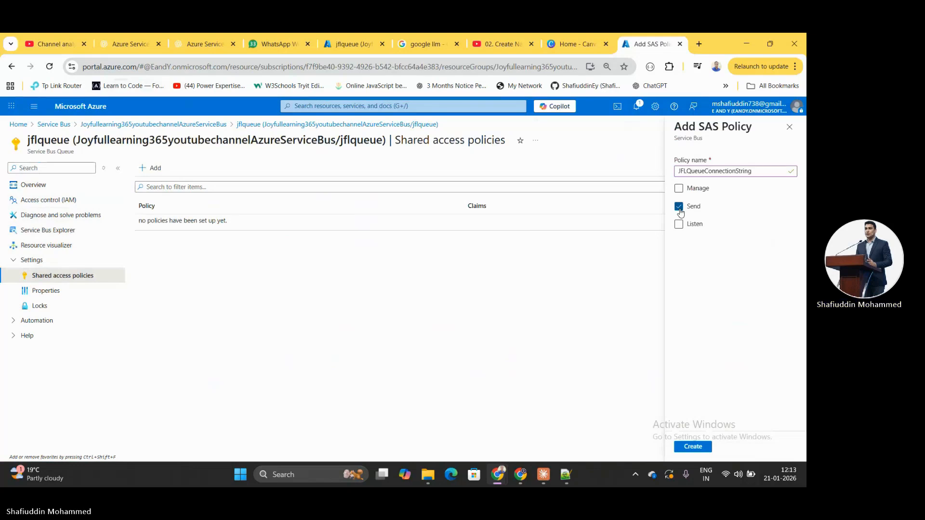
left_click(680, 207)
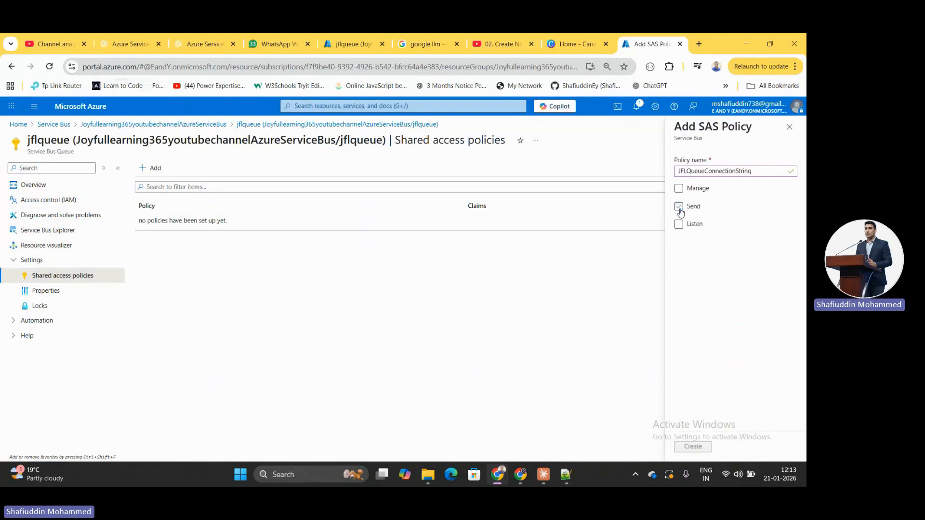
left_click(679, 225)
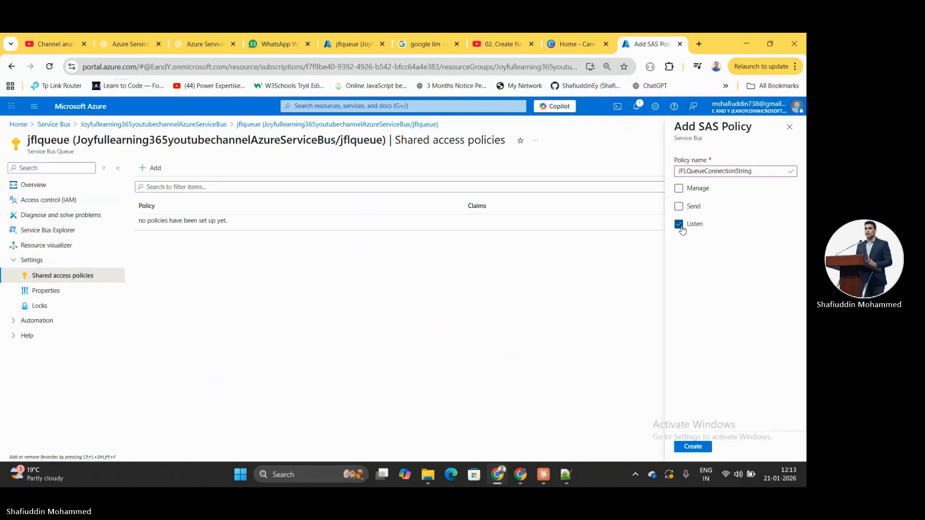
left_click(680, 227)
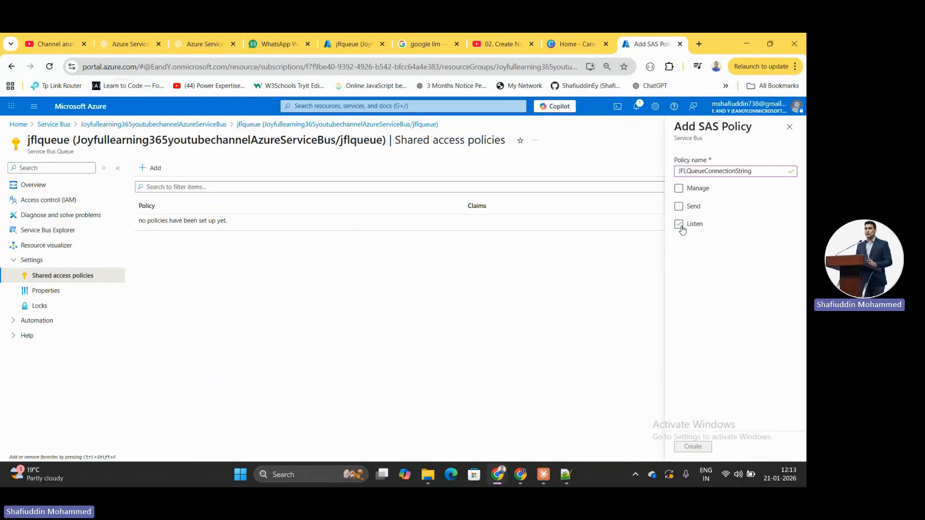
left_click(679, 189)
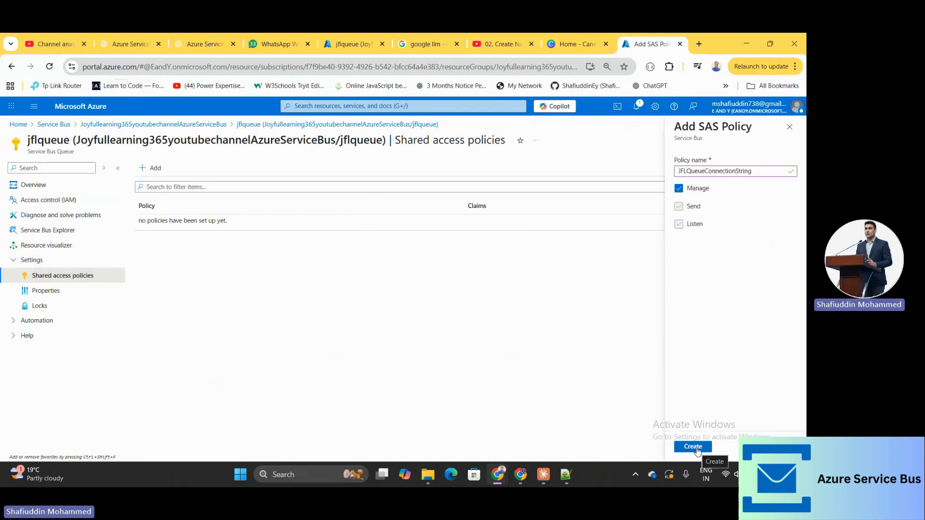
left_click(695, 447)
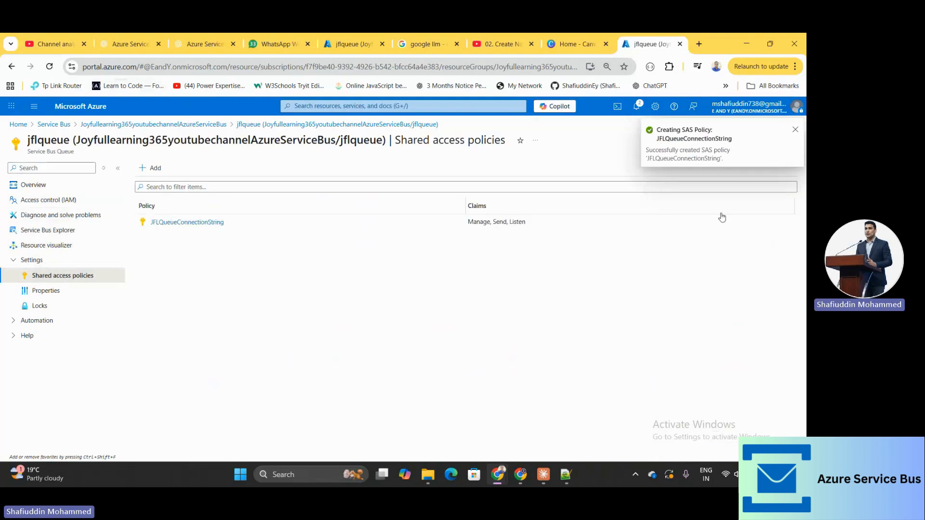
Open JFLQueueConnectionString to view its primary and secondary keys and connection strings
left_click(219, 225)
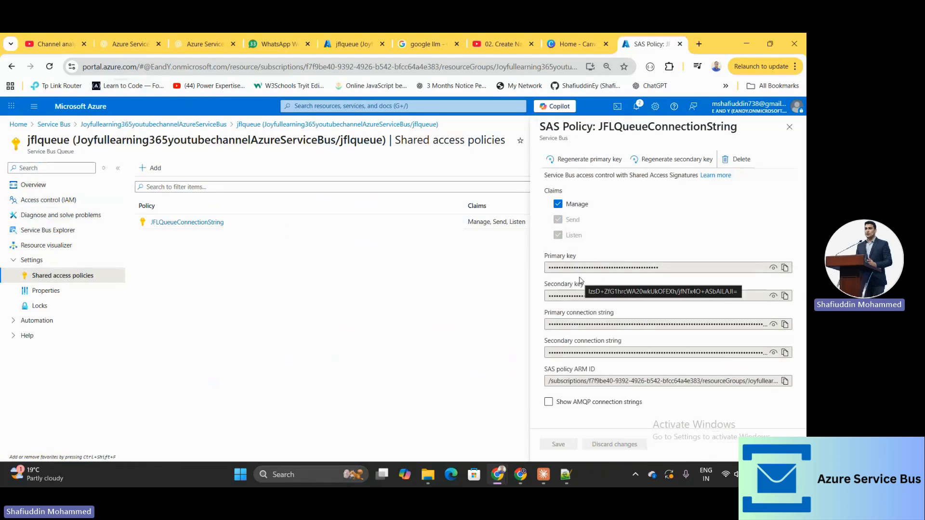
Close the JFLQueueConnectionString SAS Policy panel
left_click(789, 126)
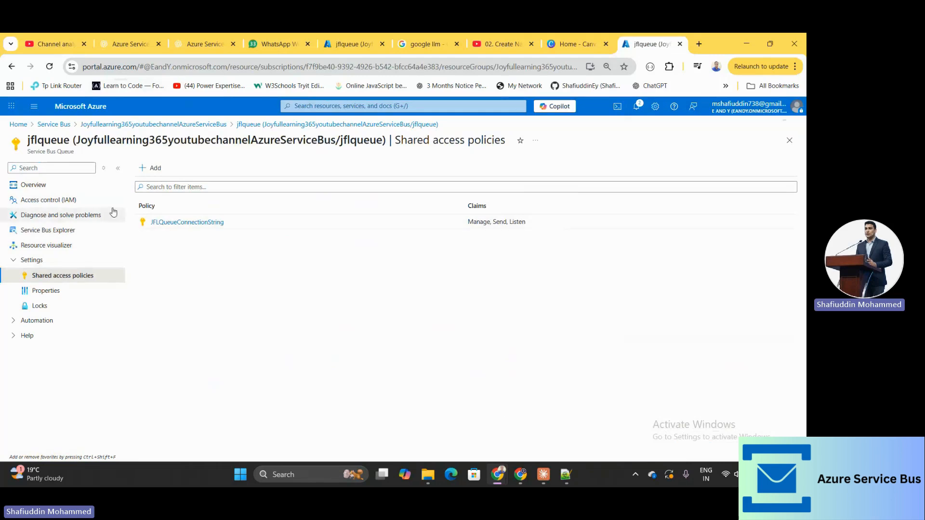
Return to the Service Bus list, reopen Joyfullearning365youtubechannelAzureServiceBus and highlight its type subtitle
left_click(54, 128)
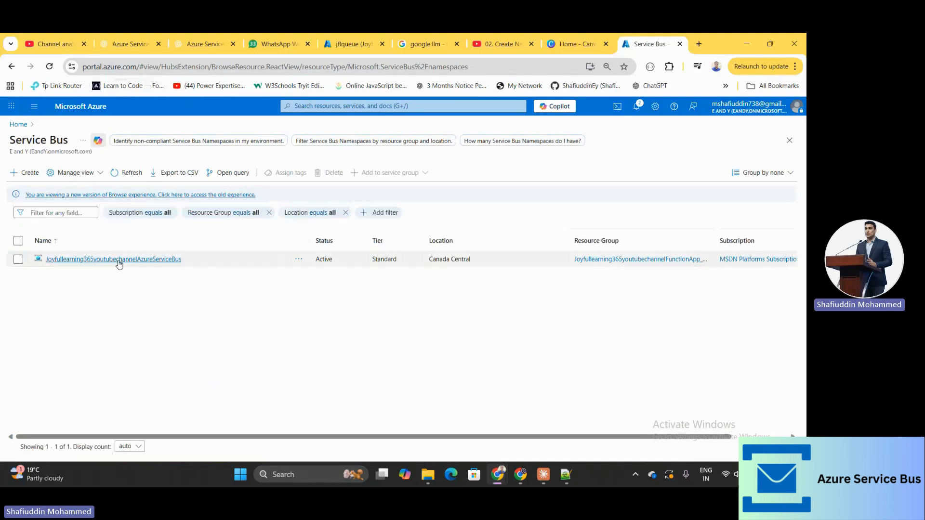
mouse_move(121, 264)
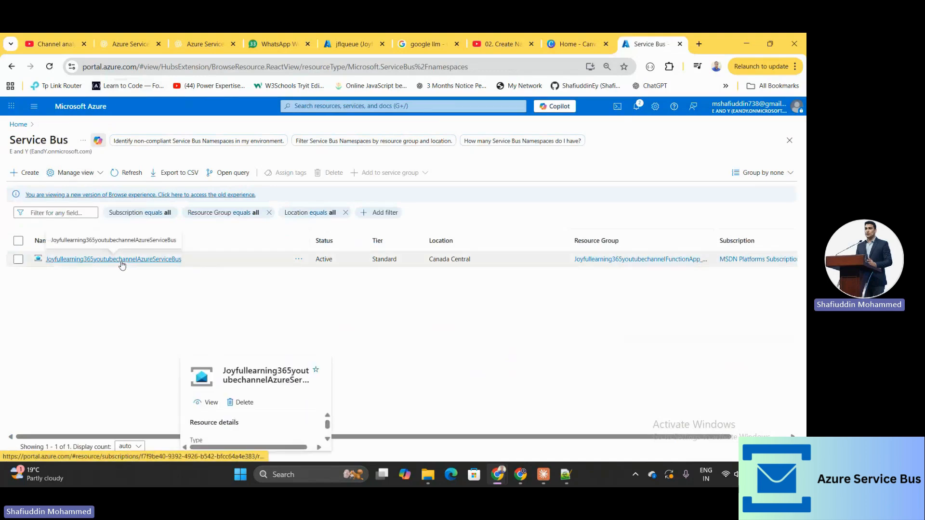
left_click(125, 261)
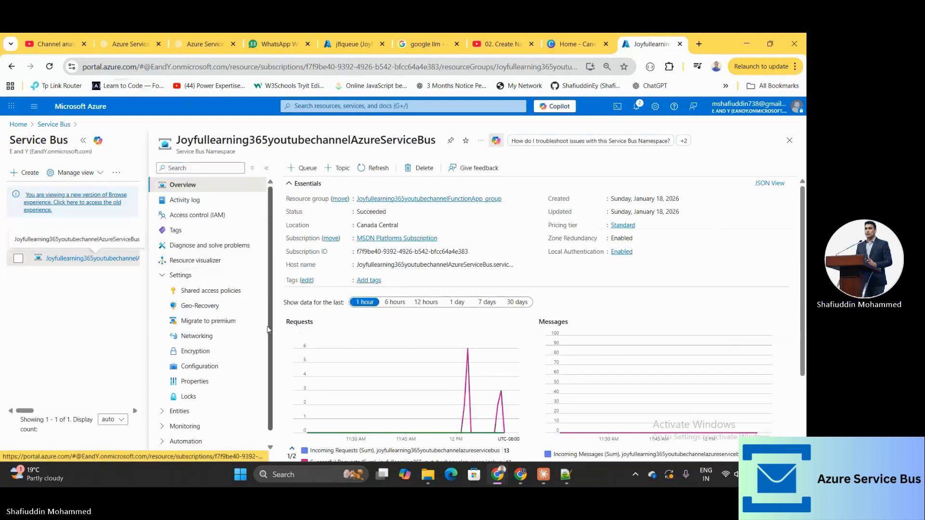
scroll(272, 334, "down", 1)
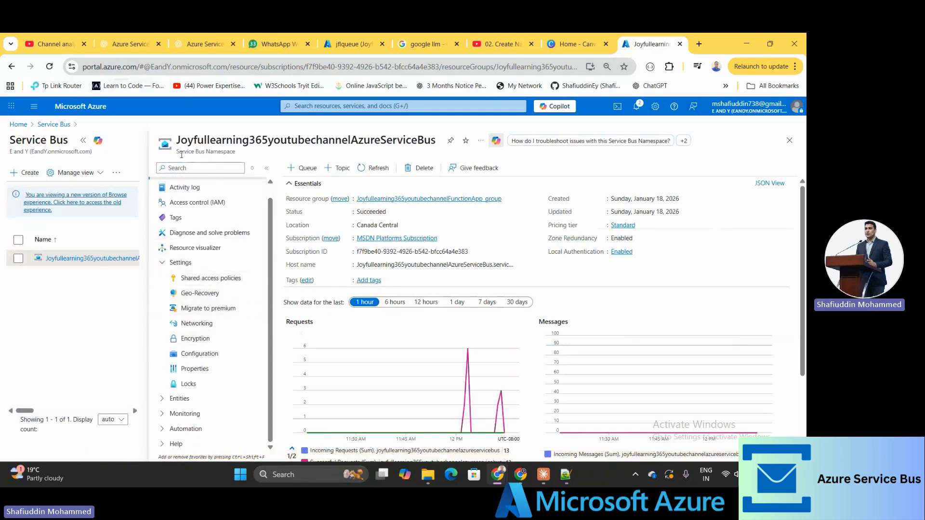
left_click_drag(176, 152, 229, 148)
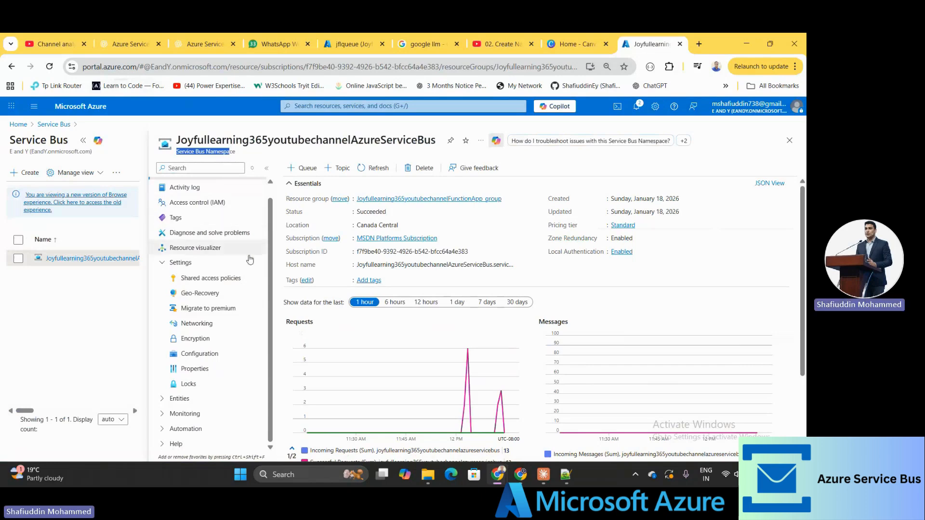
Open the namespace's shared access policies and the RootManageSharedAccessKey policy details
left_click(229, 288)
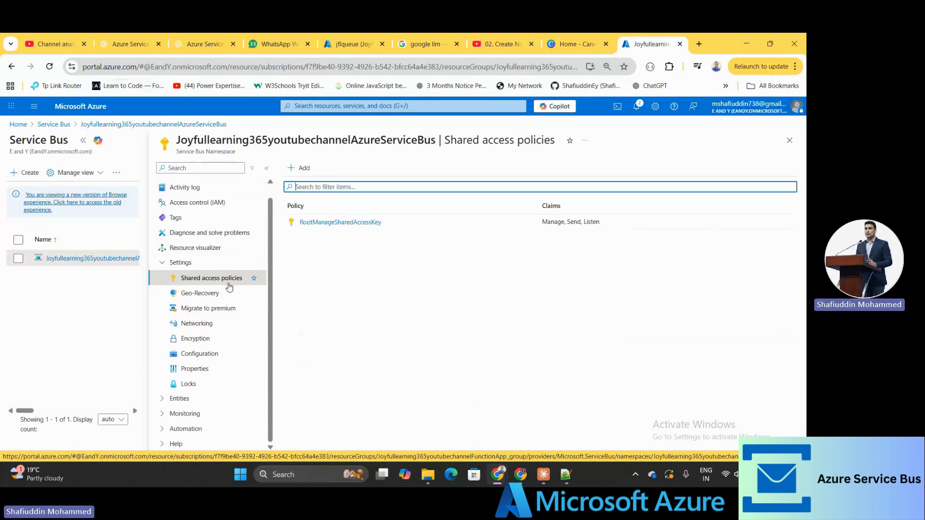
left_click(336, 226)
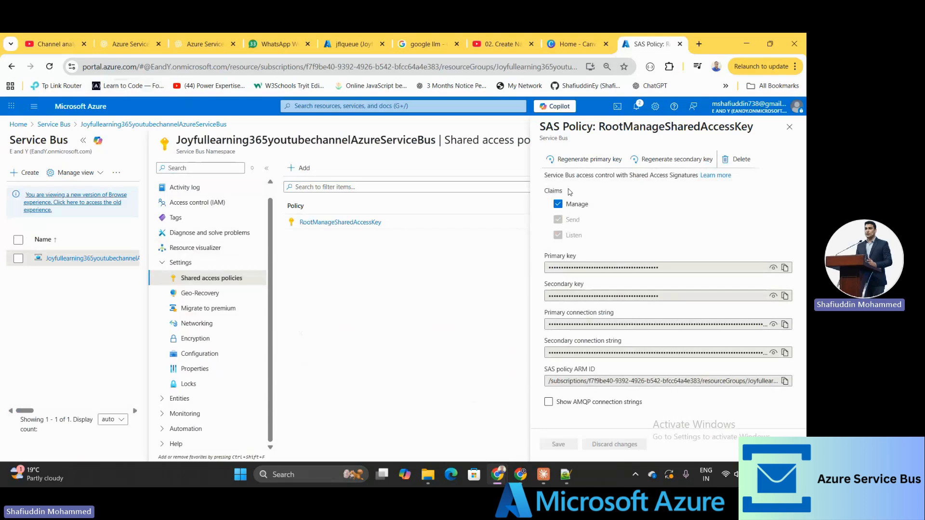
Switch from the RootManageSharedAccessKey details to the slide presentation window
key("alt+Tab")
key("alt+Tab")
key("alt+Tab")
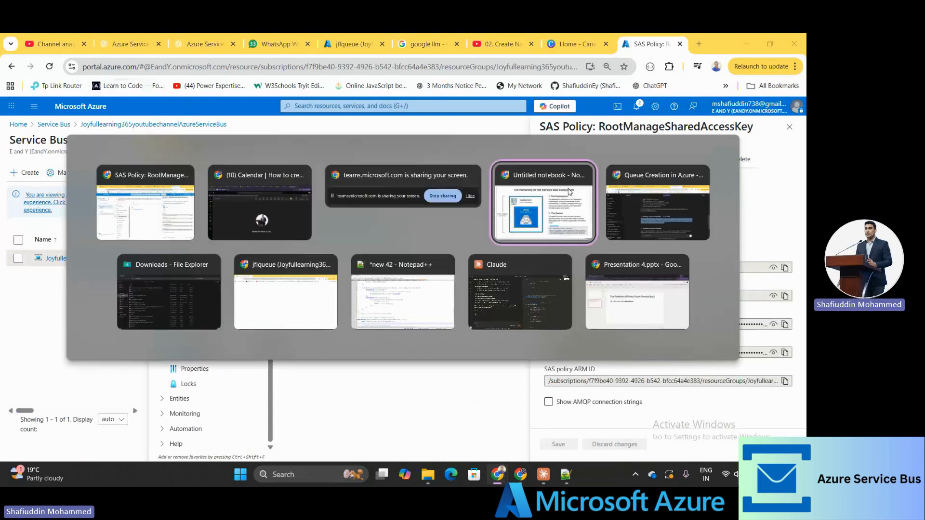